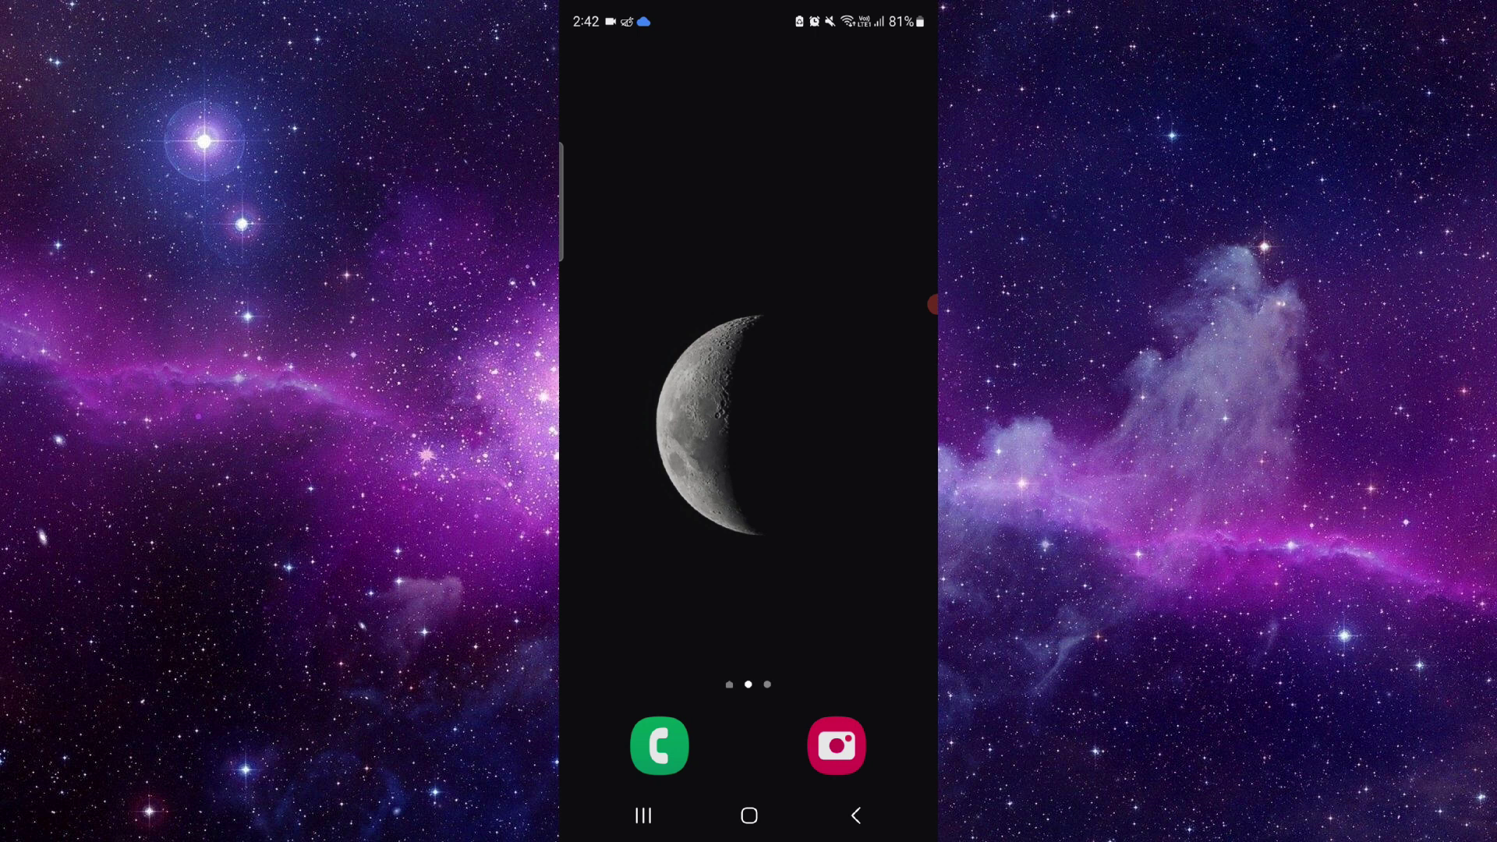
Step: Search Google for 'Bank of America' from the home screen search bar using the recent suggestion
left_click(738, 358)
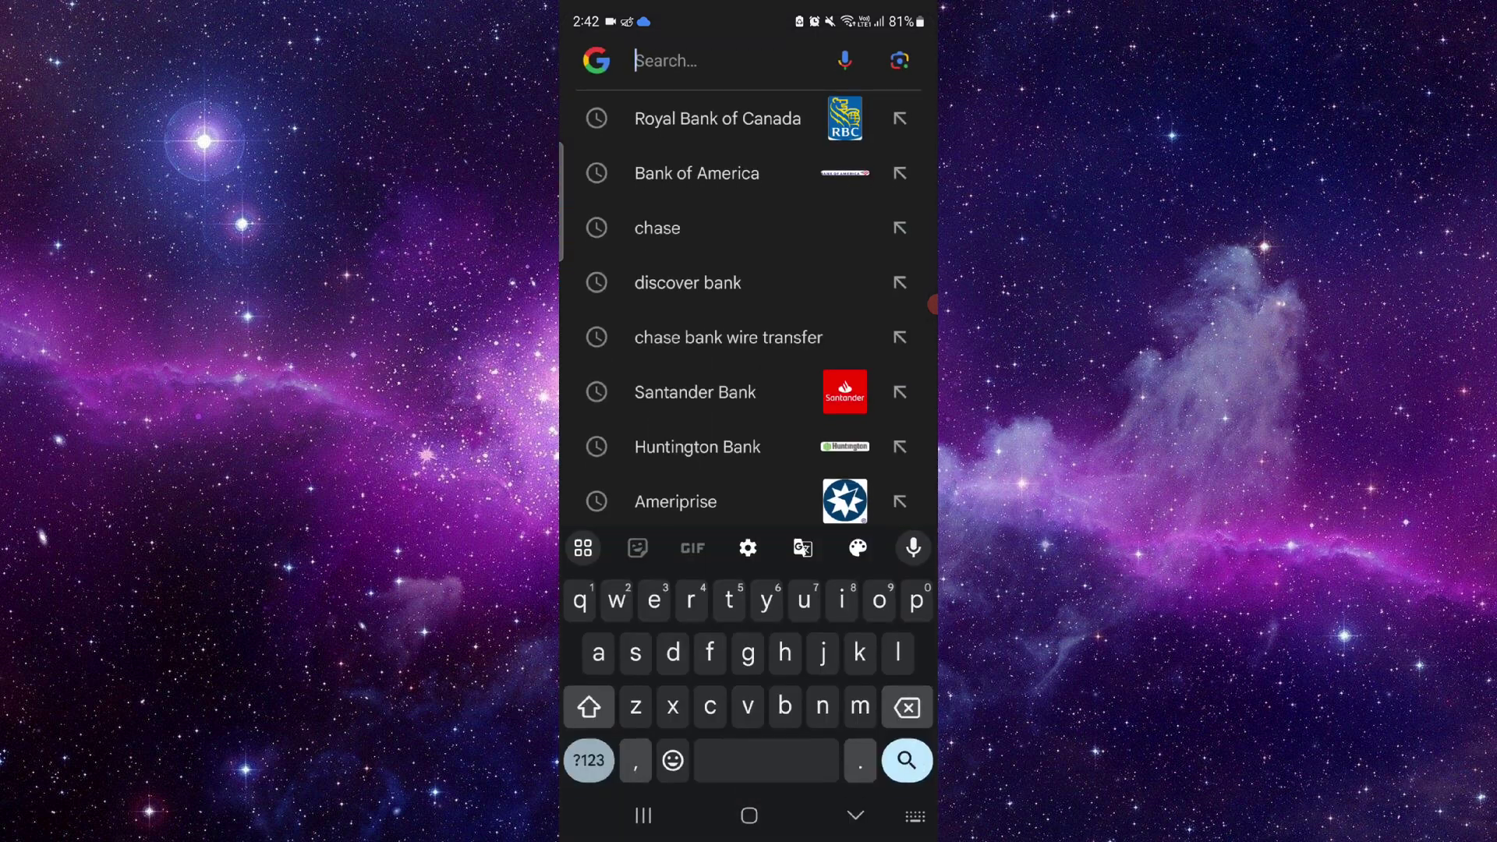
left_click(696, 173)
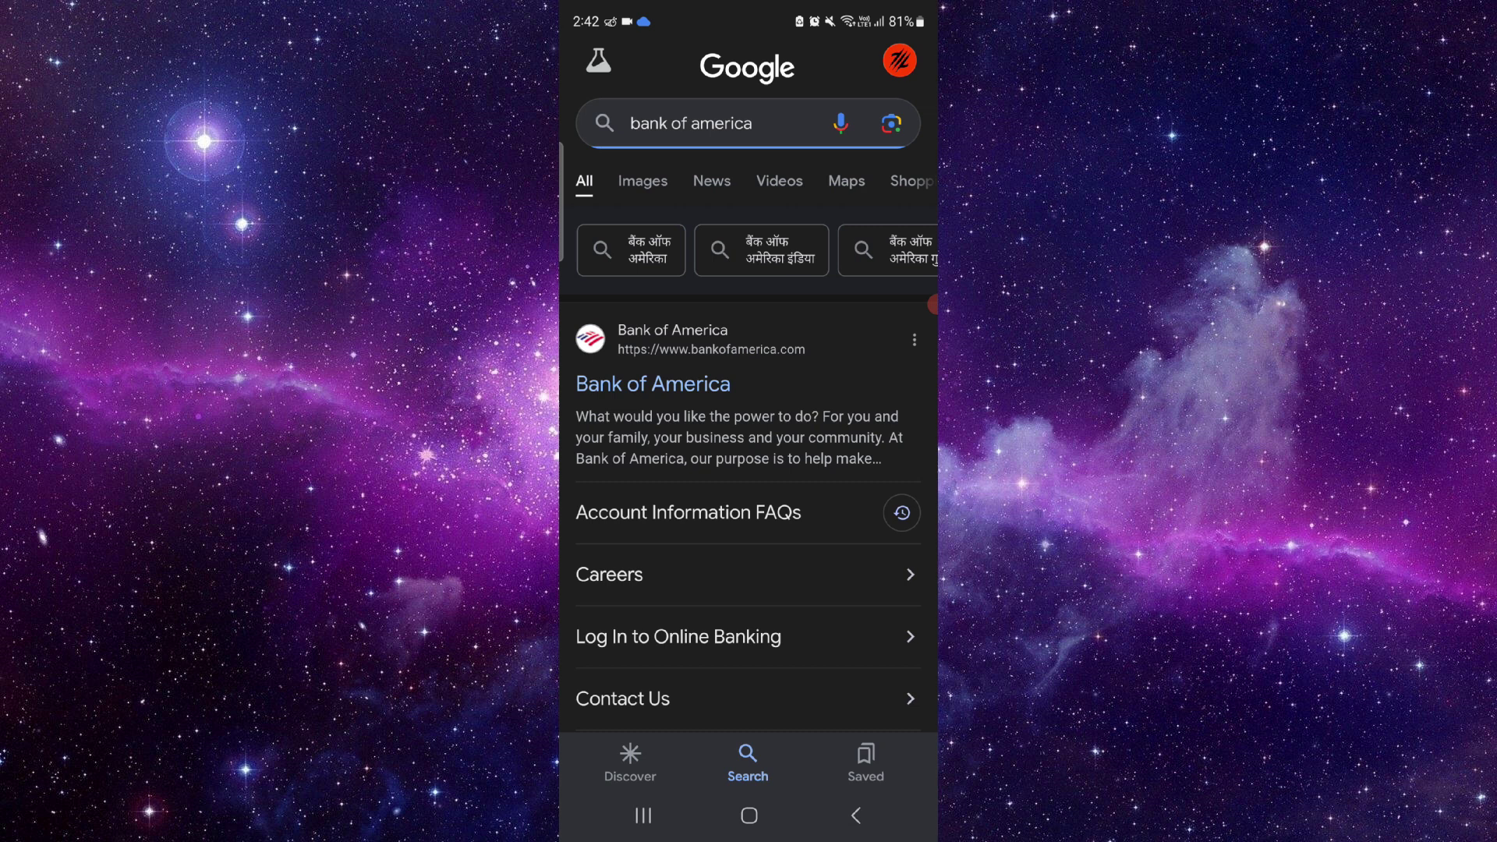
Step: Open the official Bank of America site from the search results
left_click(653, 384)
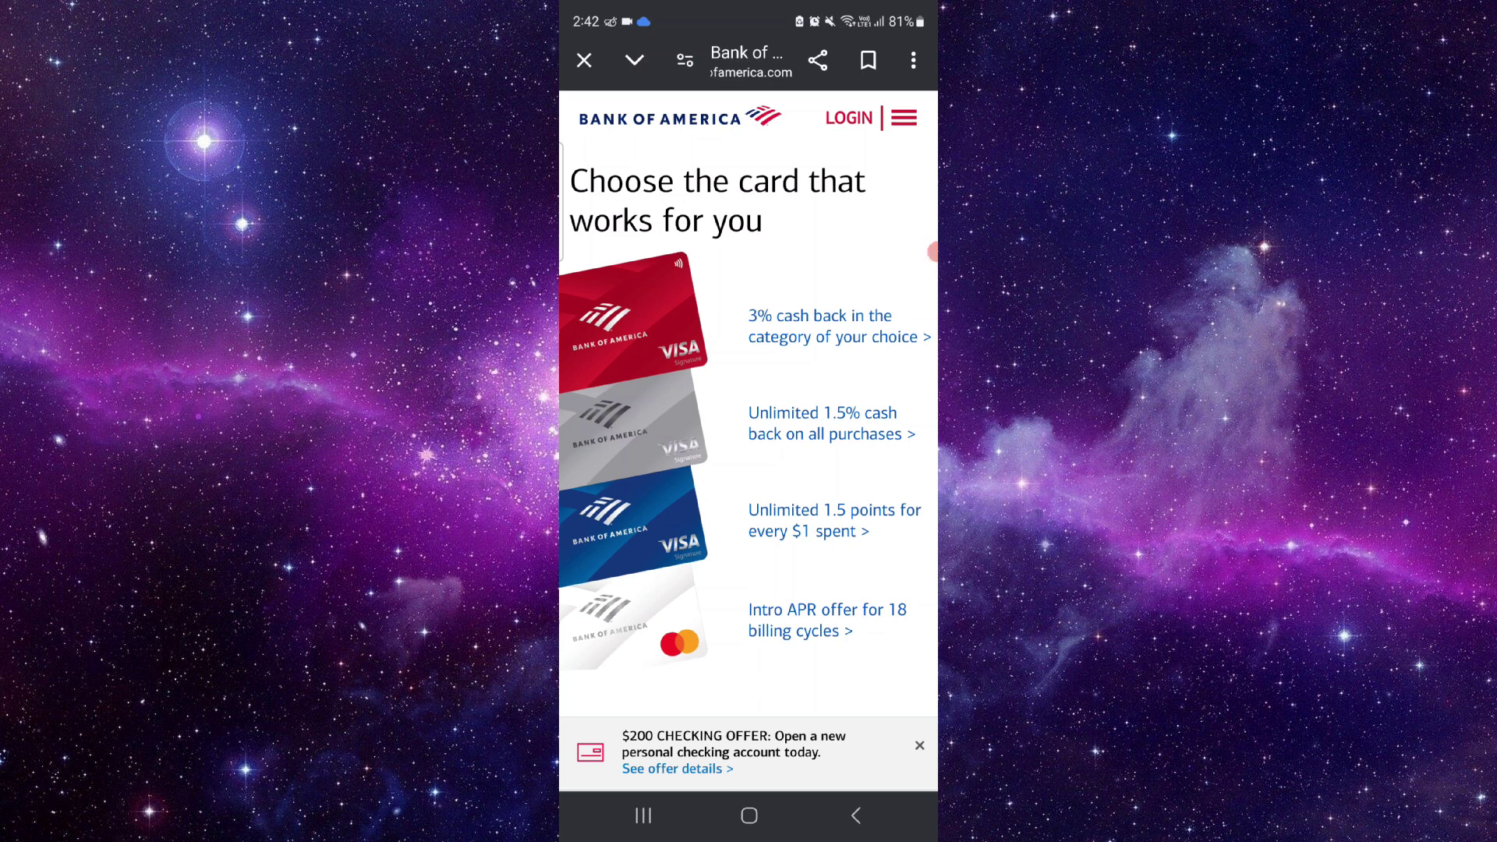
scroll(749, 468, "down", 3)
scroll(750, 468, "down", 5)
scroll(749, 468, "up", 2)
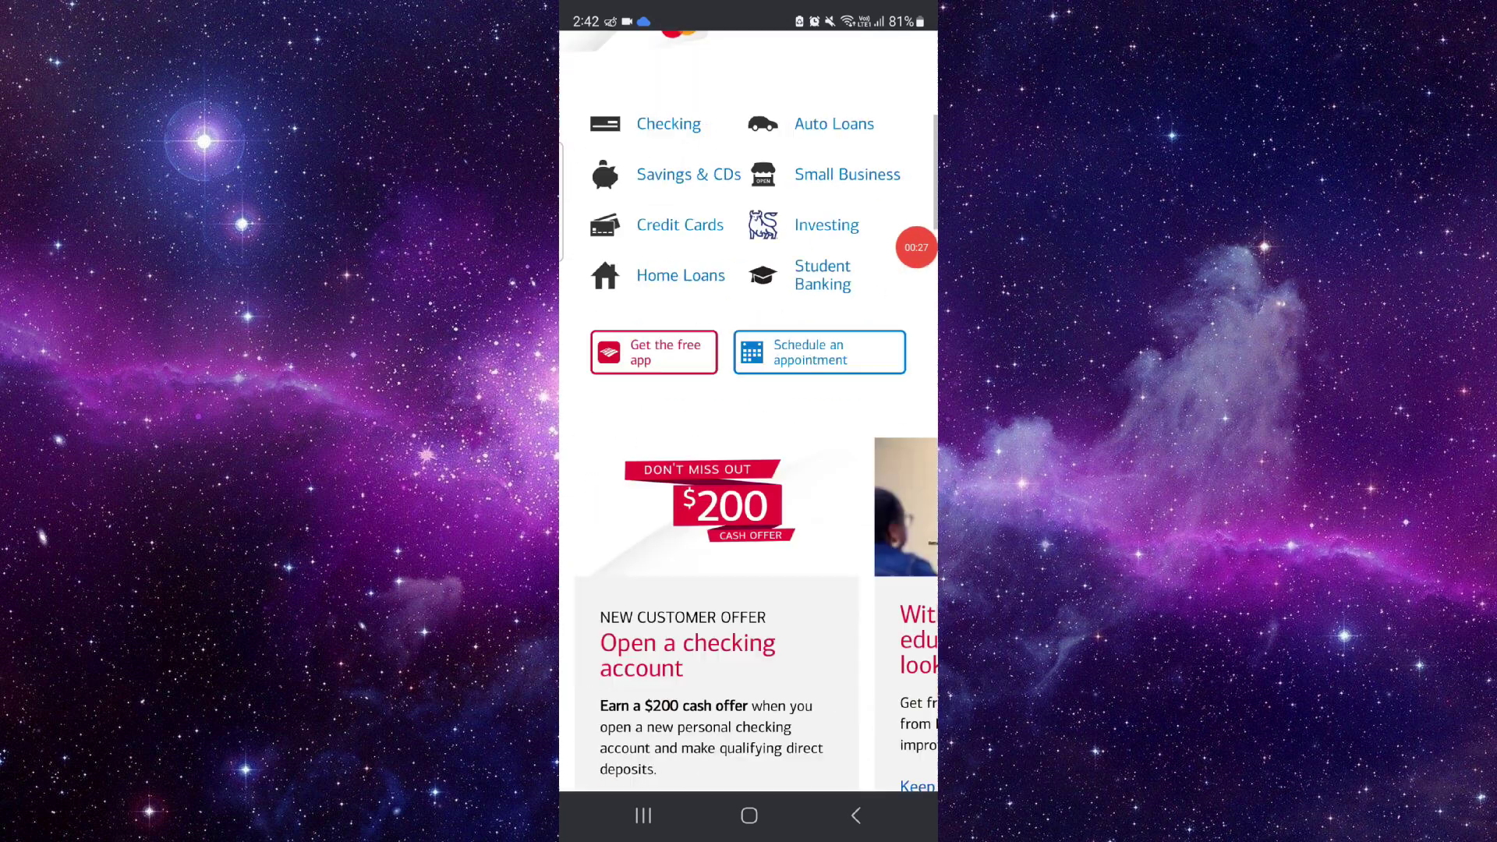
scroll(749, 468, "down", 5)
scroll(749, 468, "down", 5)
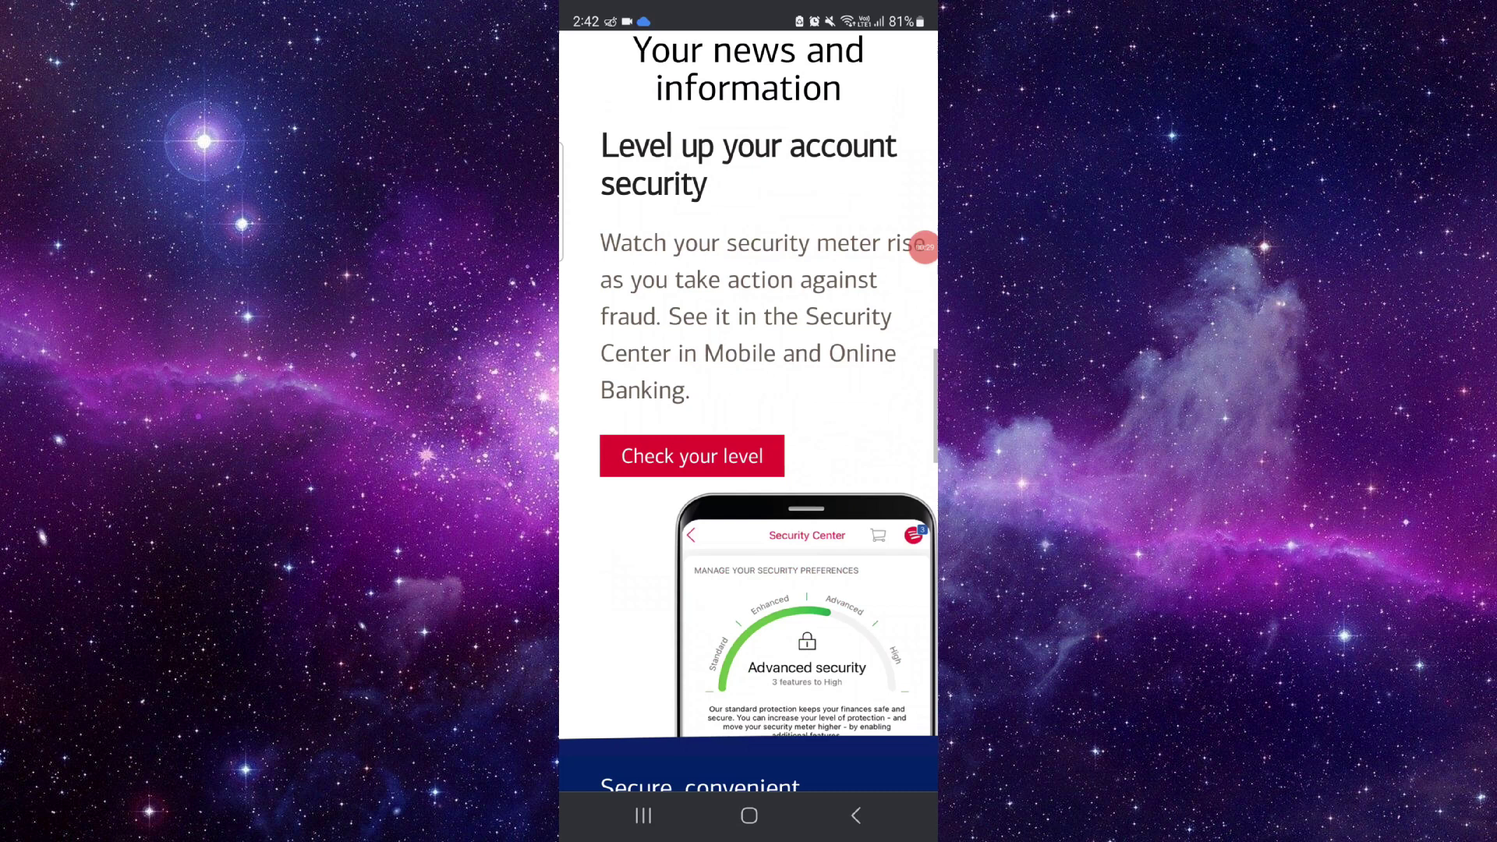
scroll(749, 469, "down", 5)
Step: Return home and swipe left to the empty crescent-moon wallpaper page
left_click(749, 816)
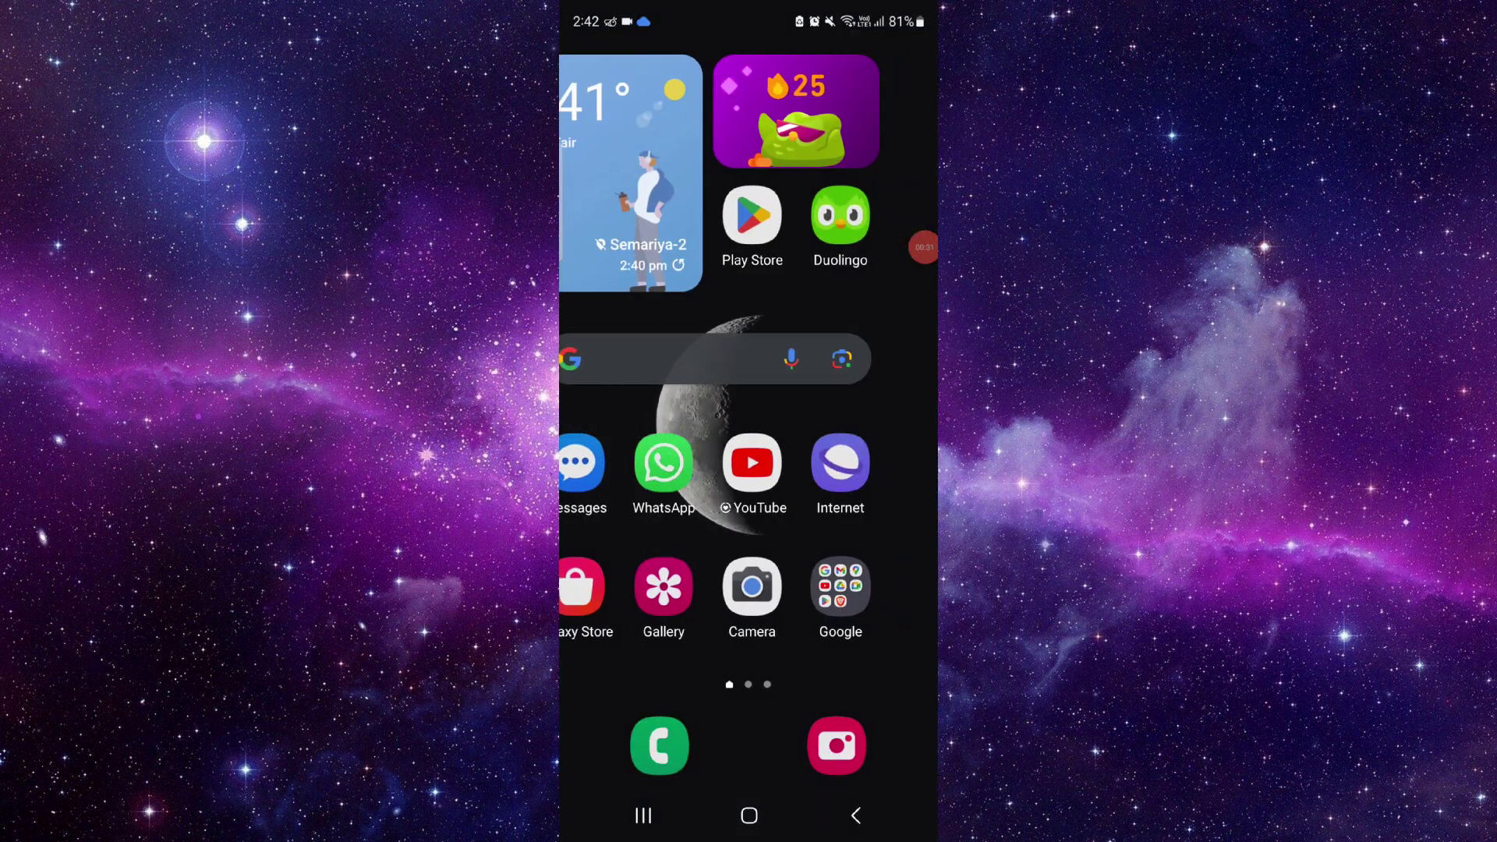
left_click_drag(820, 469, 609, 468)
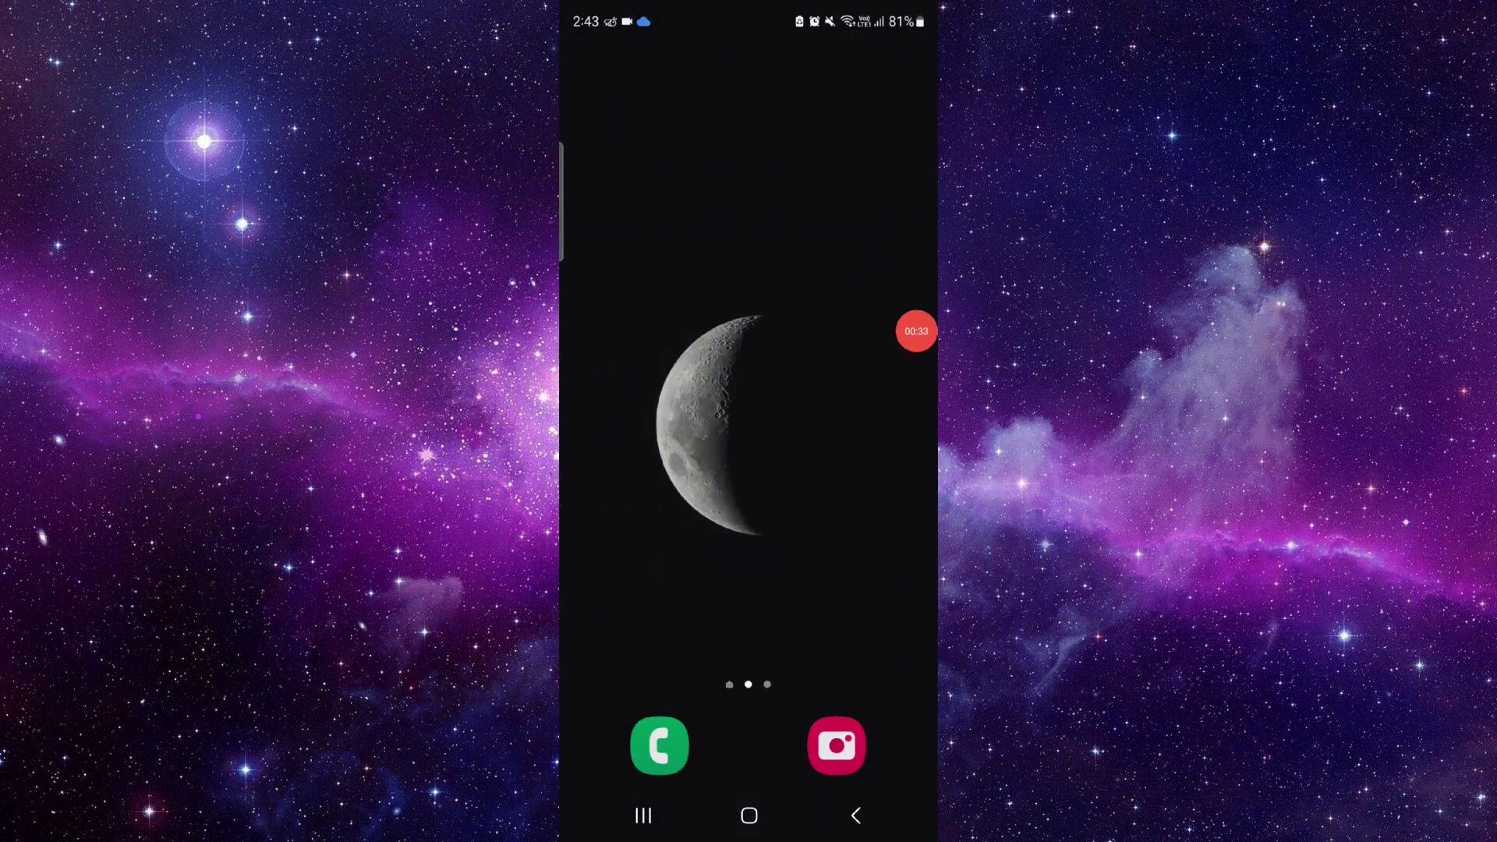